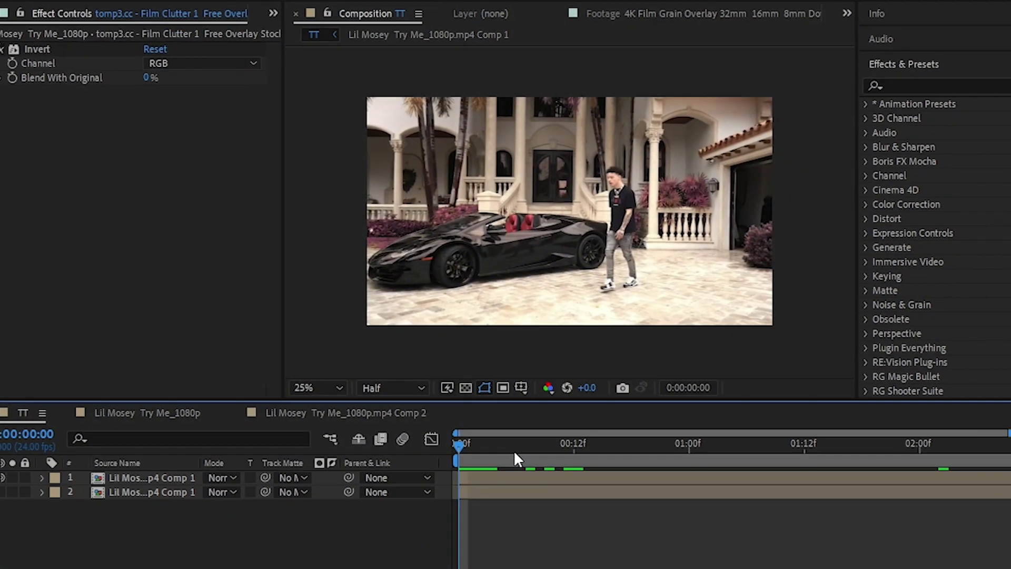
Preview the walking clip, then select layer 1 to show its Roto Brush & Refine Edge settings
left_click_drag(515, 457, 837, 474)
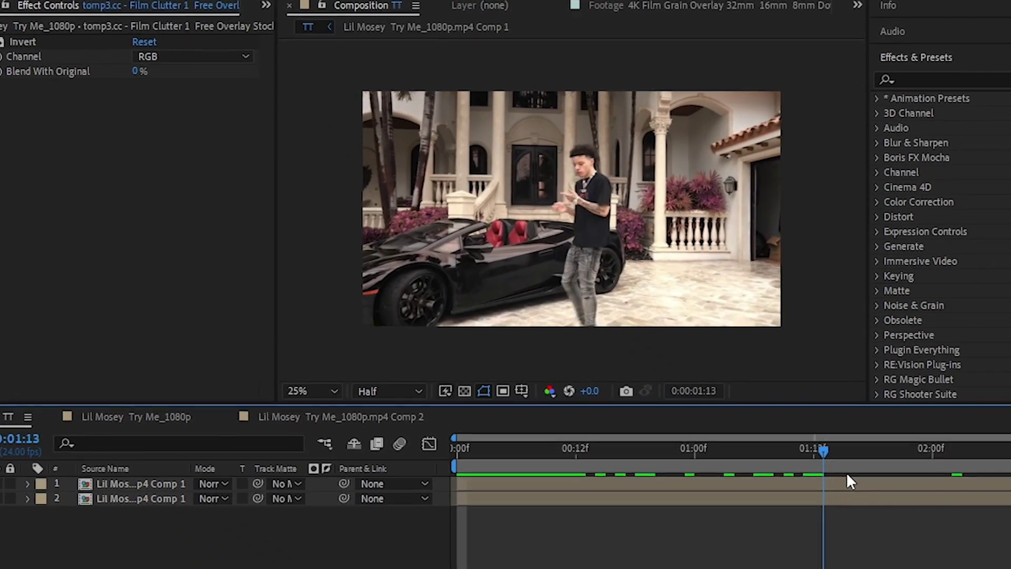
key("space")
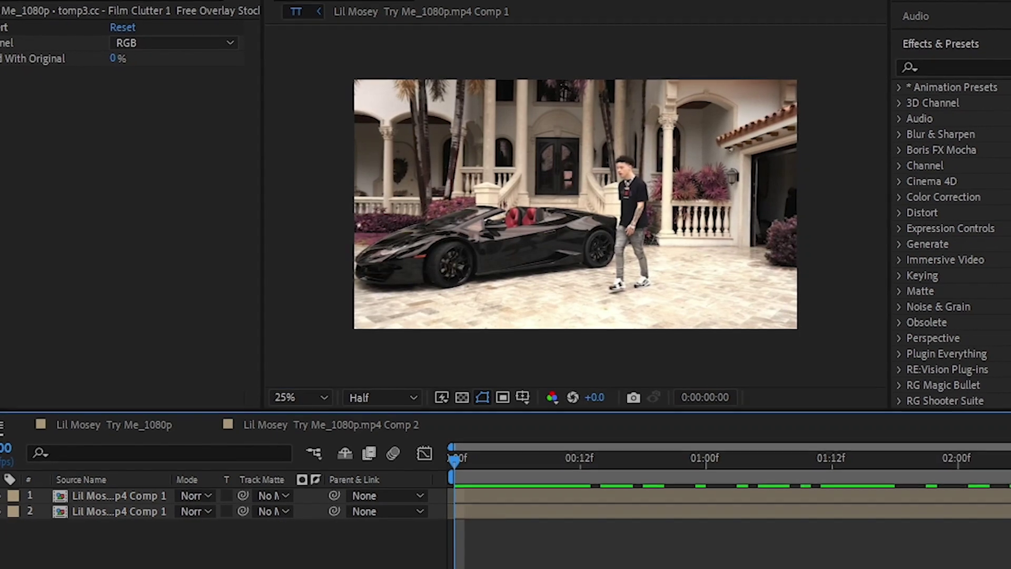
left_click(60, 496)
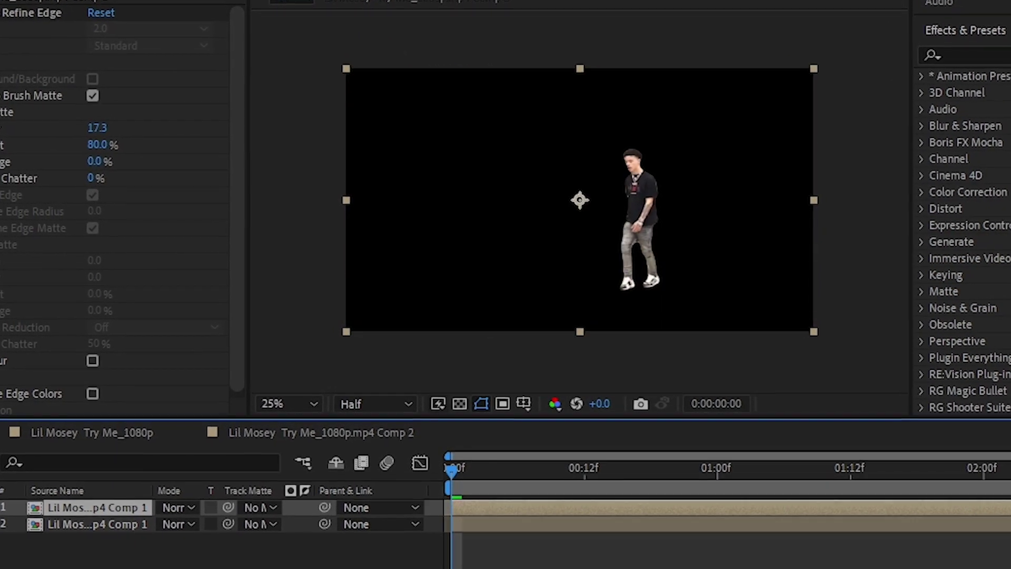
key("space")
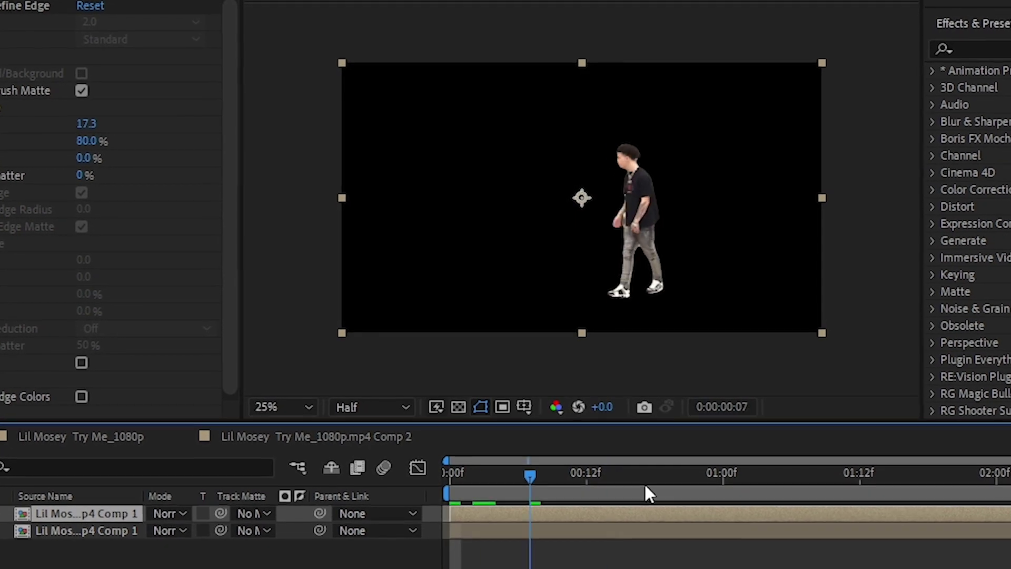
left_click_drag(646, 493, 711, 517)
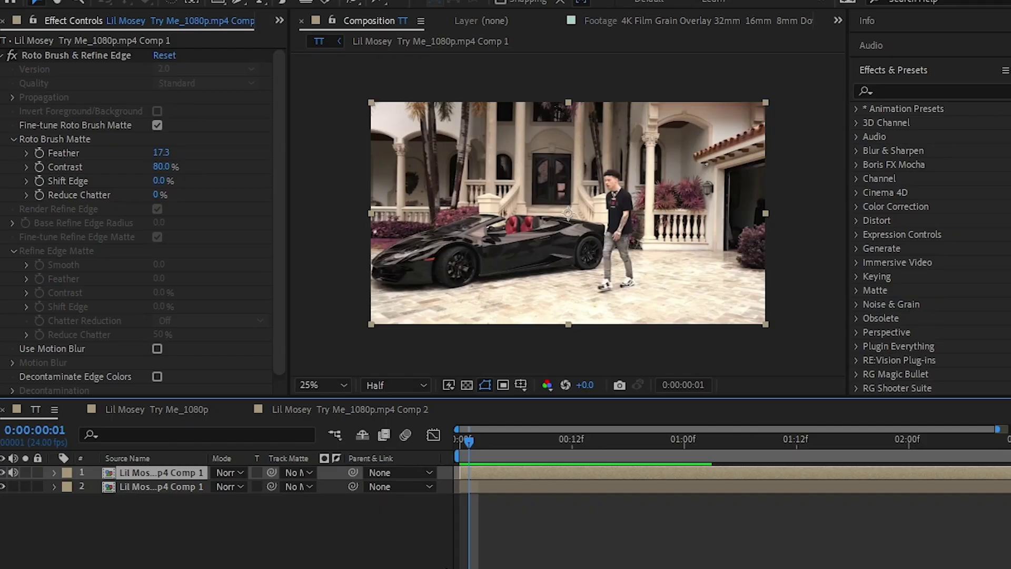
Duplicate the rotoscoped layer and pre-compose the middle copy into 'Lil Mosey Try Me_1080p.mp4 Comp 4'
key("ctrl+d")
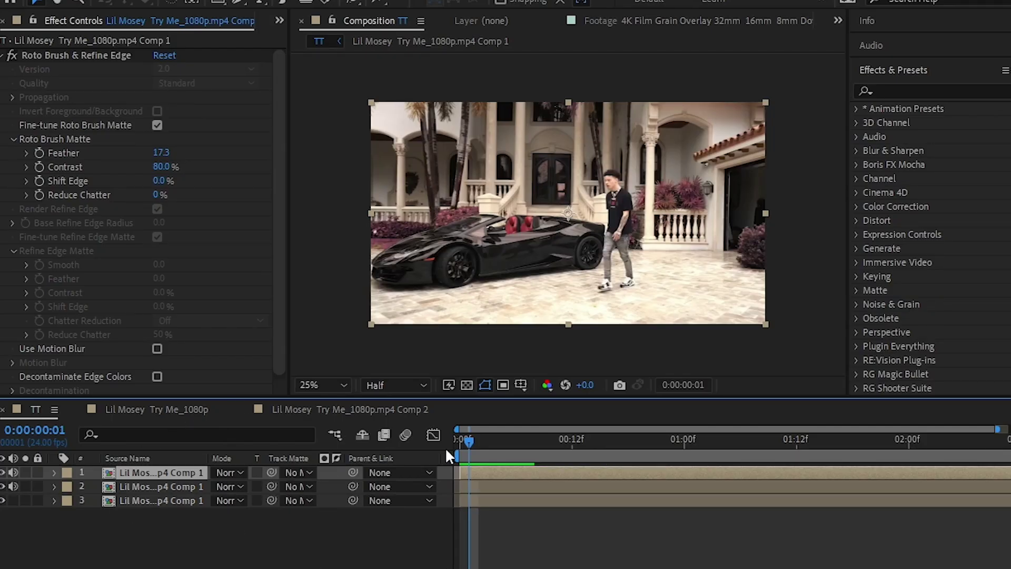
key("Page_Down")
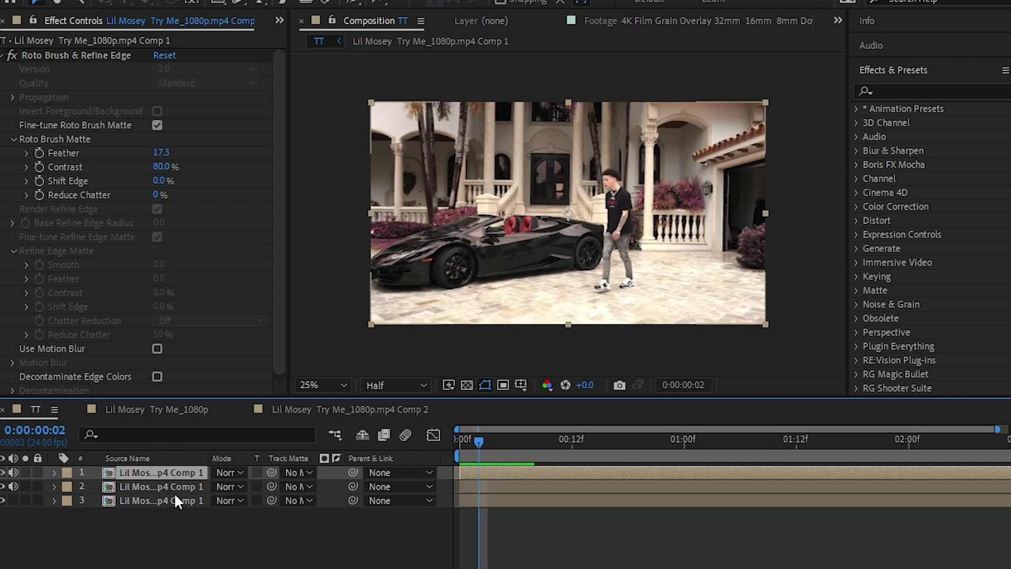
left_click(138, 486)
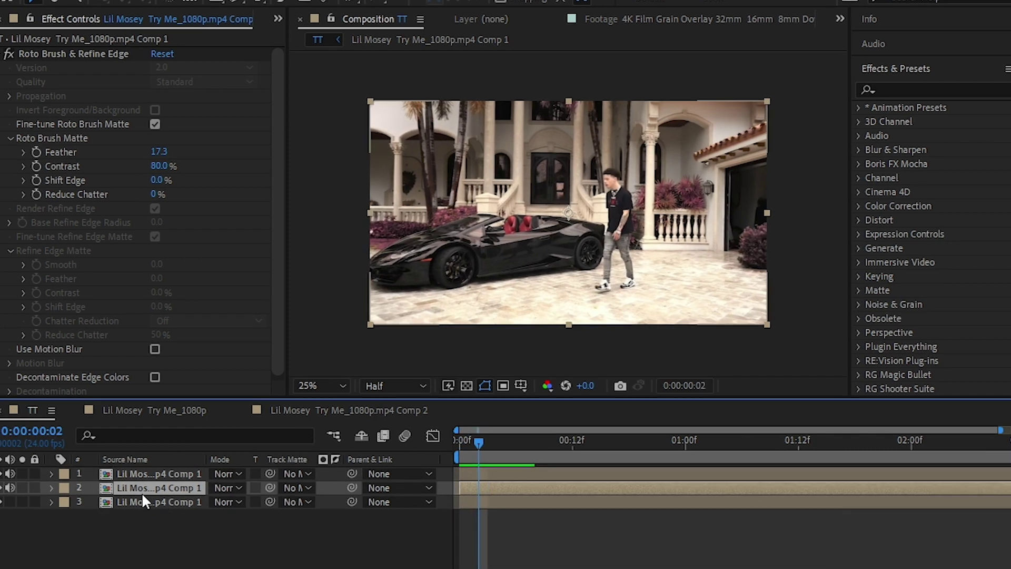
right_click(142, 488)
left_click(212, 385)
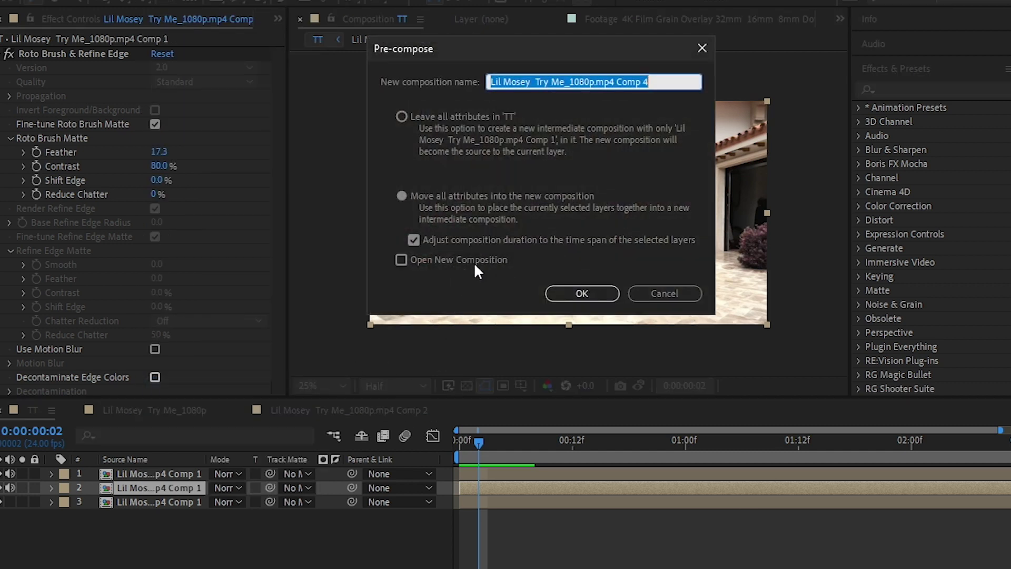
left_click(582, 293)
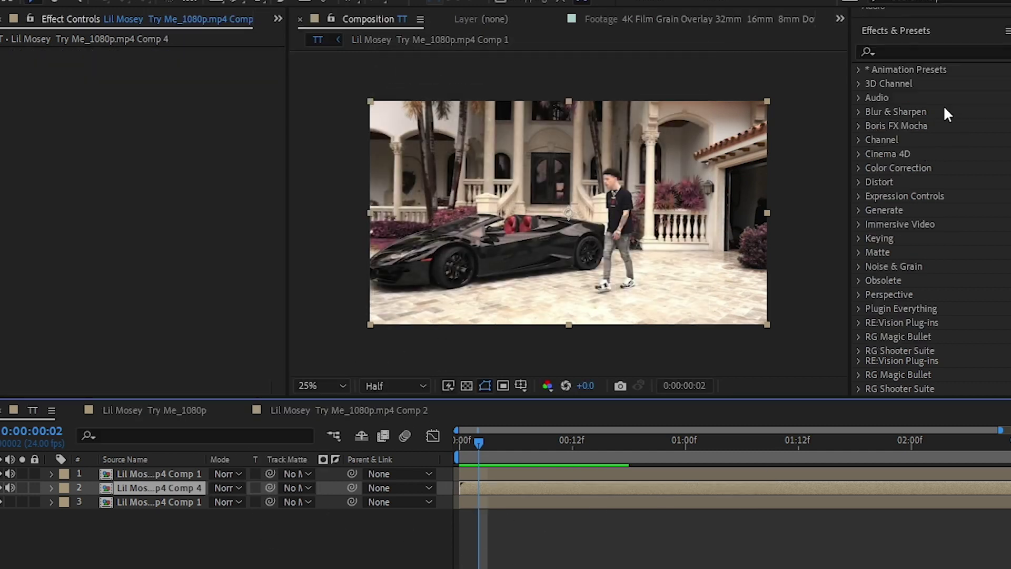
Find the Echo effect with an 'echo' search and apply it to the nested Comp 4 layer
left_click(909, 82)
left_click(914, 84)
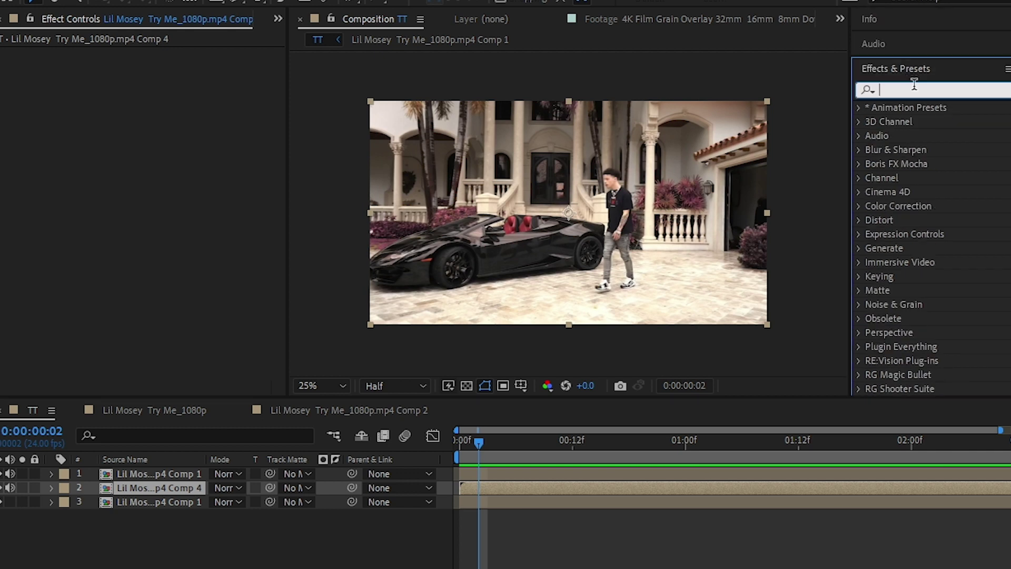
type("ech")
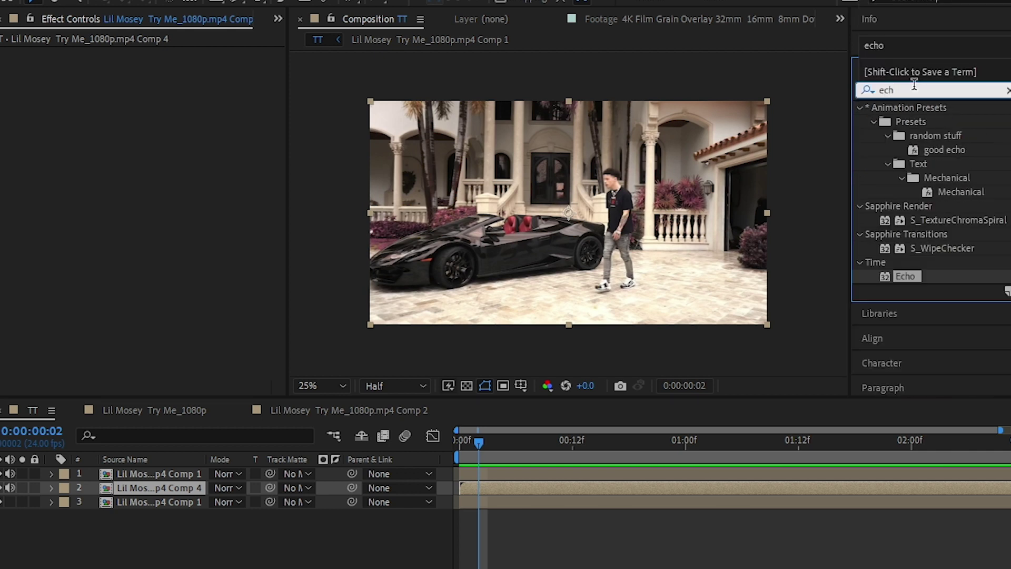
type("o")
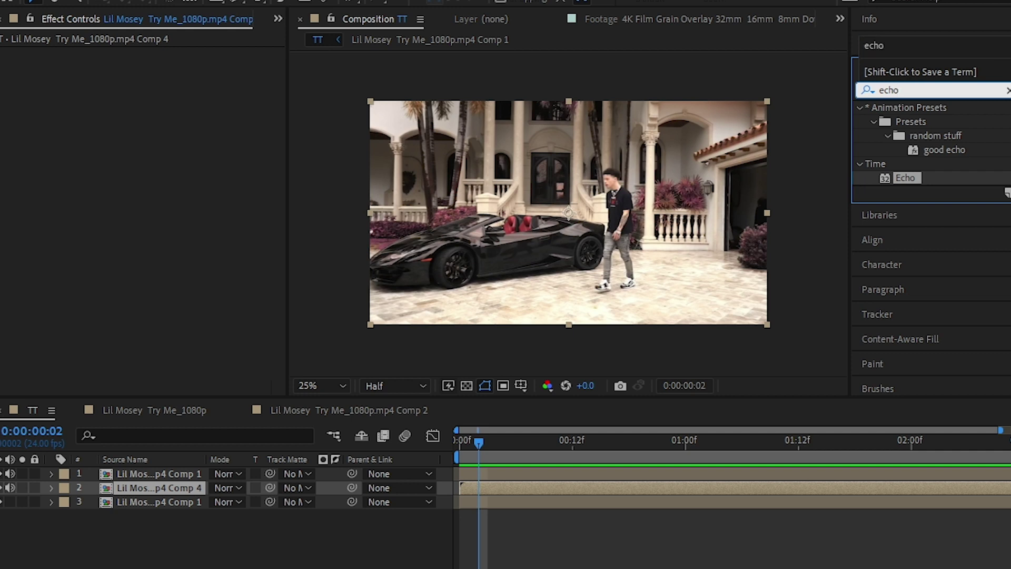
left_click_drag(925, 182, 135, 197)
left_click_drag(150, 79, 157, 117)
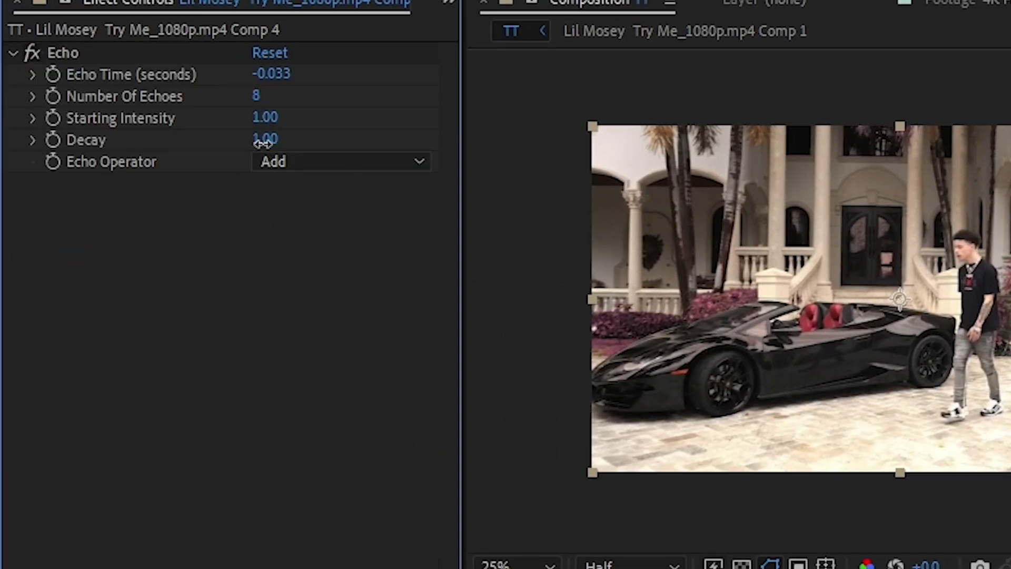
Set Echo Decay to 10 and Starting Intensity to 0.18, keeping the Maximum operator
left_click(262, 140)
type("1")
left_click(264, 117)
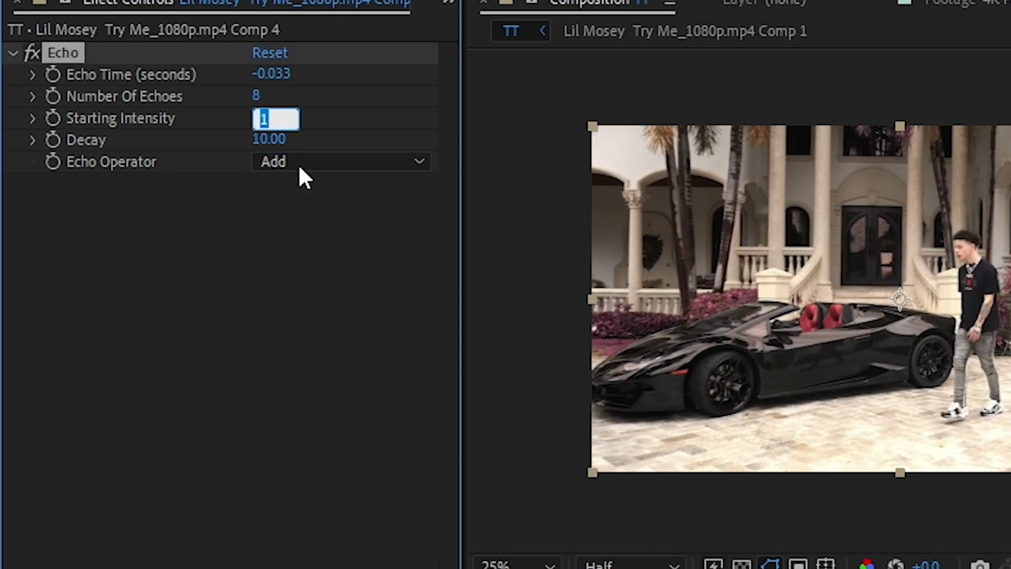
type("0.18")
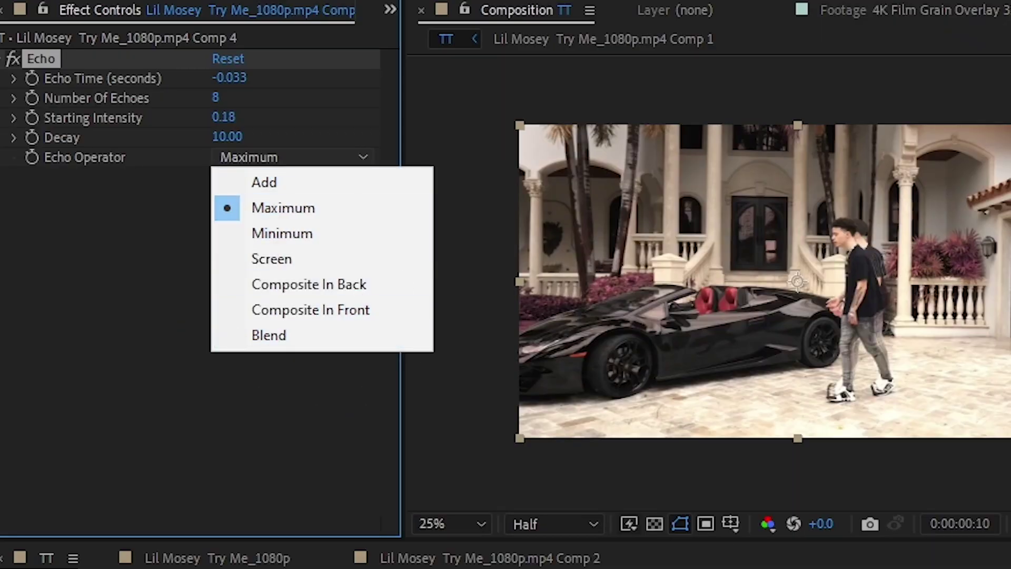
key("Escape")
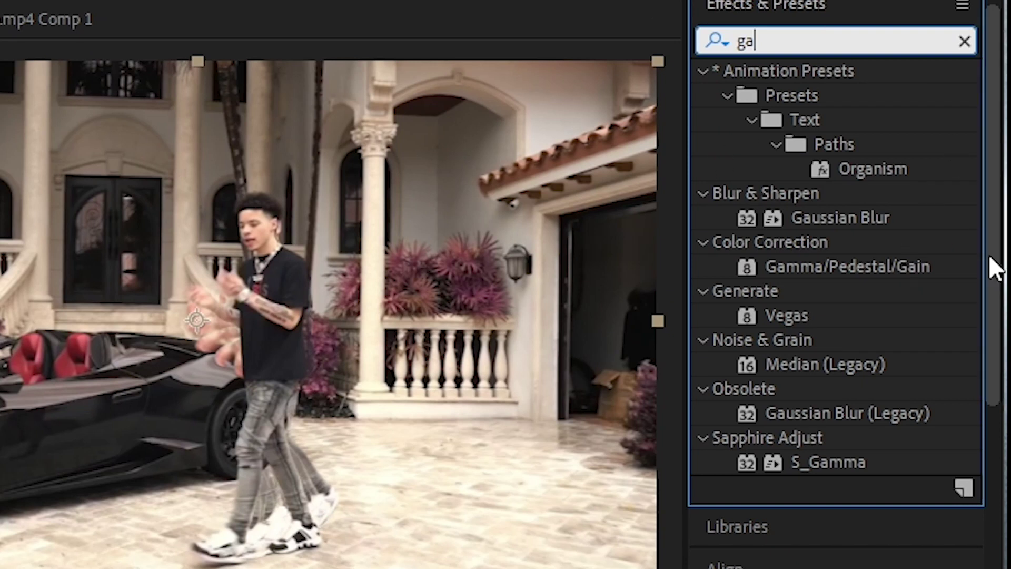
Add Gaussian Blur to Comp 4 and set its Blurriness to about 8.1
left_click_drag(927, 217, 570, 203)
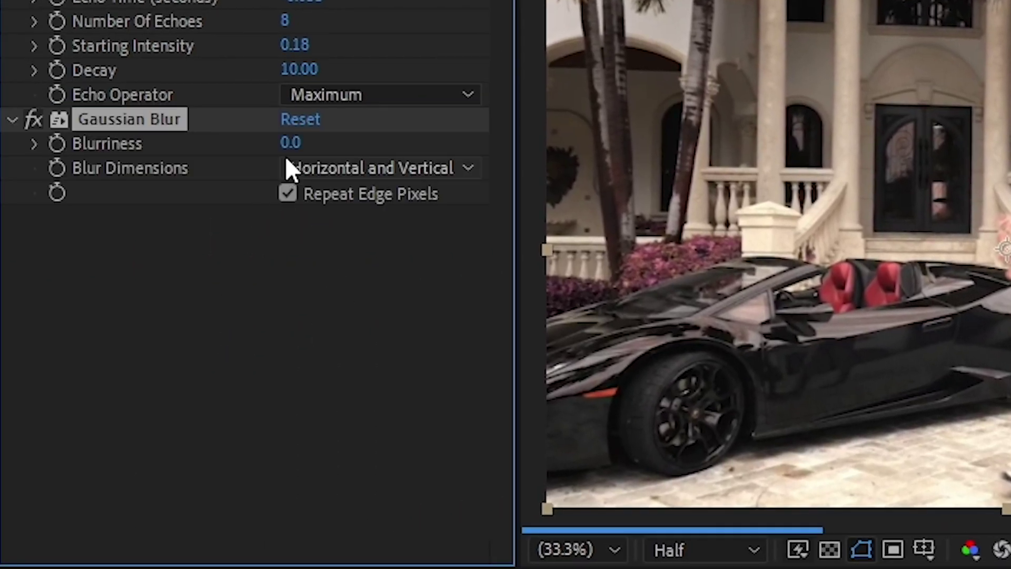
left_click_drag(320, 144, 494, 242)
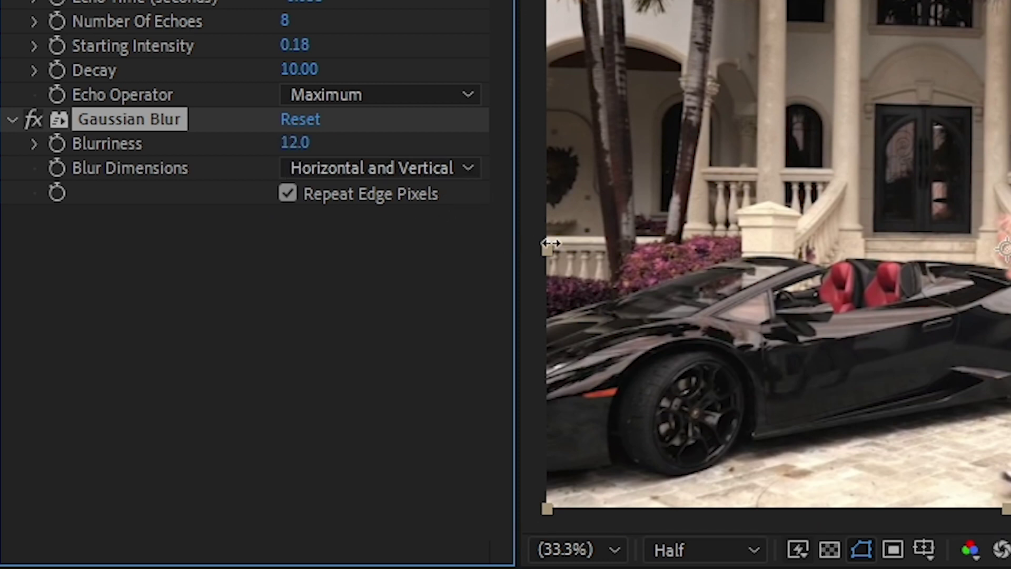
left_click_drag(573, 243, 587, 244)
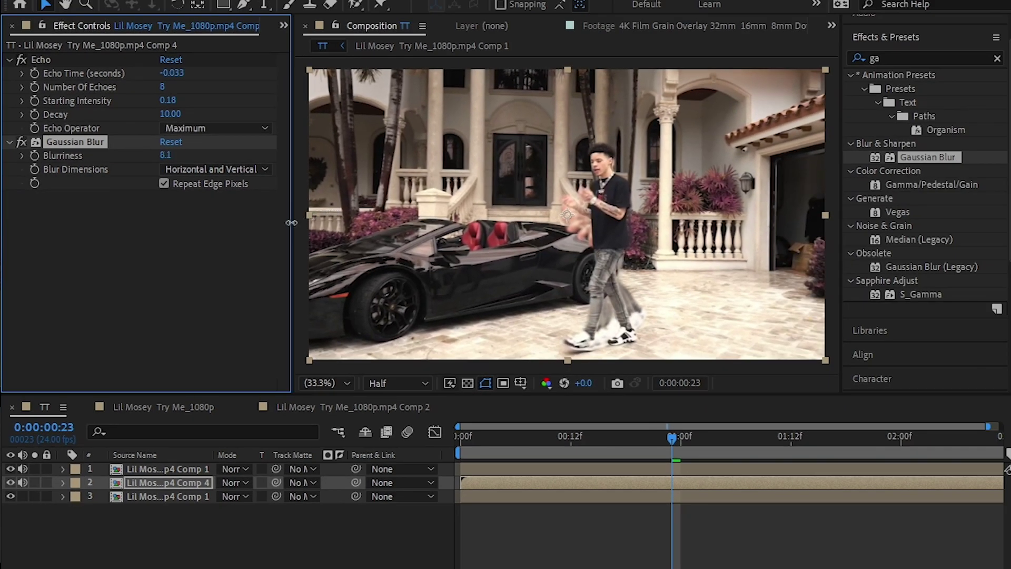
left_click(220, 270)
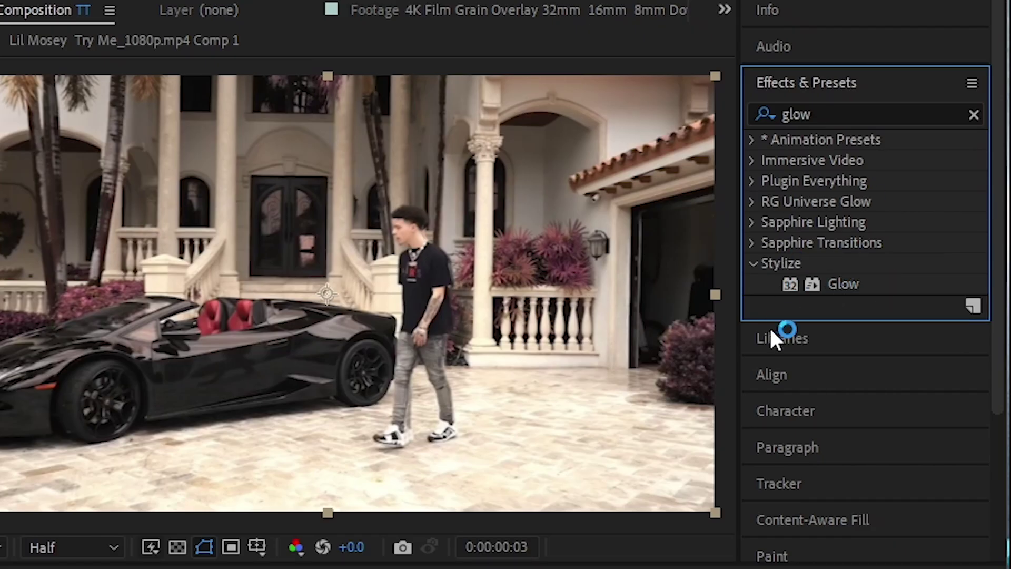
Apply Glow to the nested layer and set Glow Threshold to 75%
left_click_drag(837, 287, 0, 348)
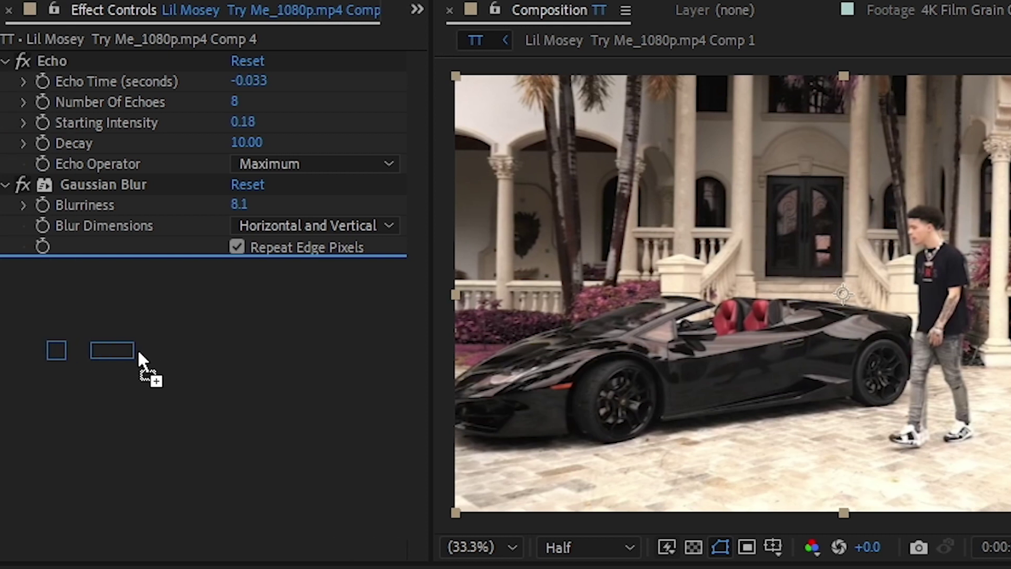
left_click_drag(138, 349, 163, 349)
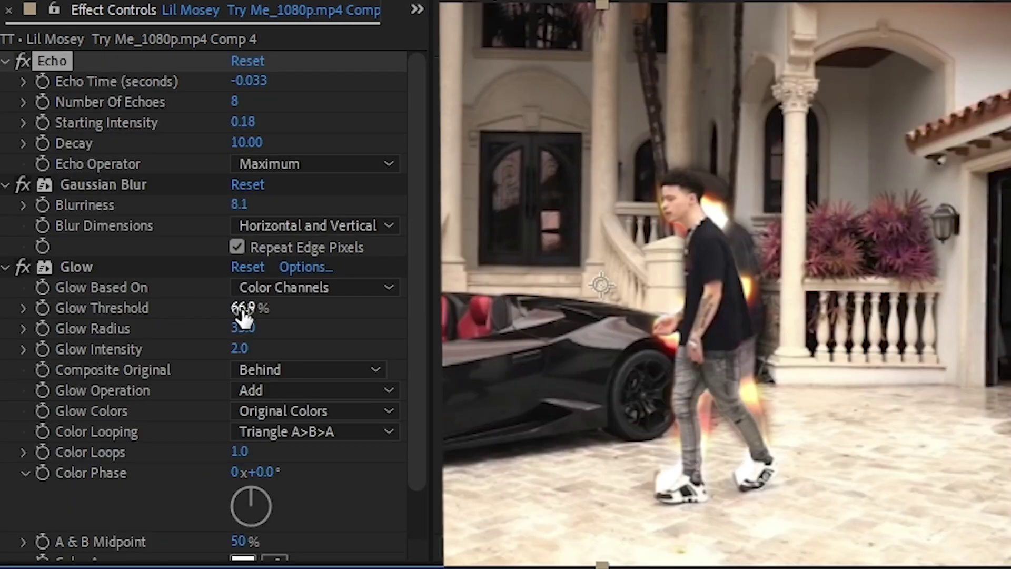
left_click(242, 309)
type("7")
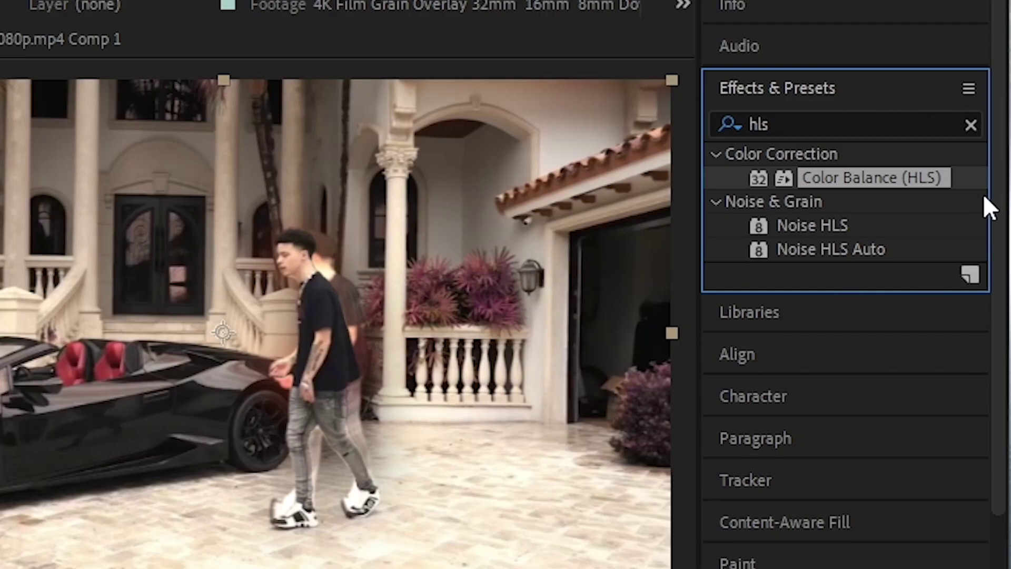
Add Color Balance (HLS) above Glow with Hue 0x+138° and Saturation 39 for a green trail
left_click_drag(976, 185, 119, 179)
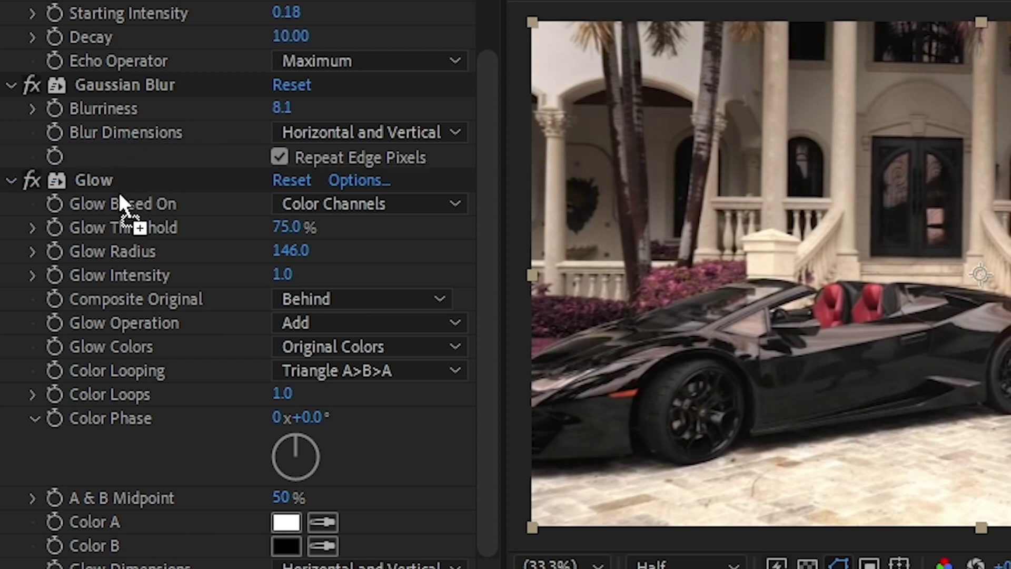
scroll(197, 201, "up", 2)
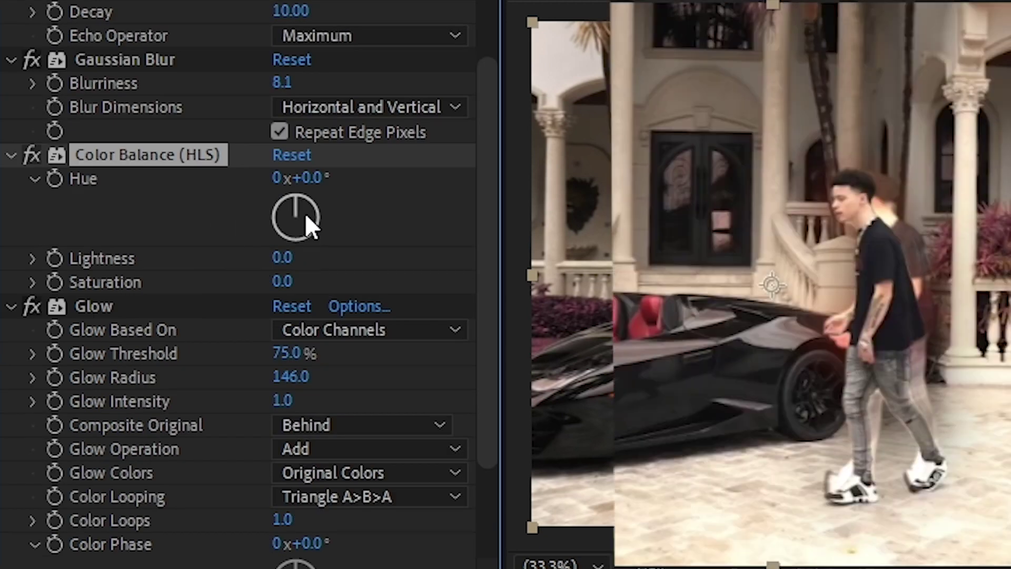
left_click_drag(305, 212, 406, 276)
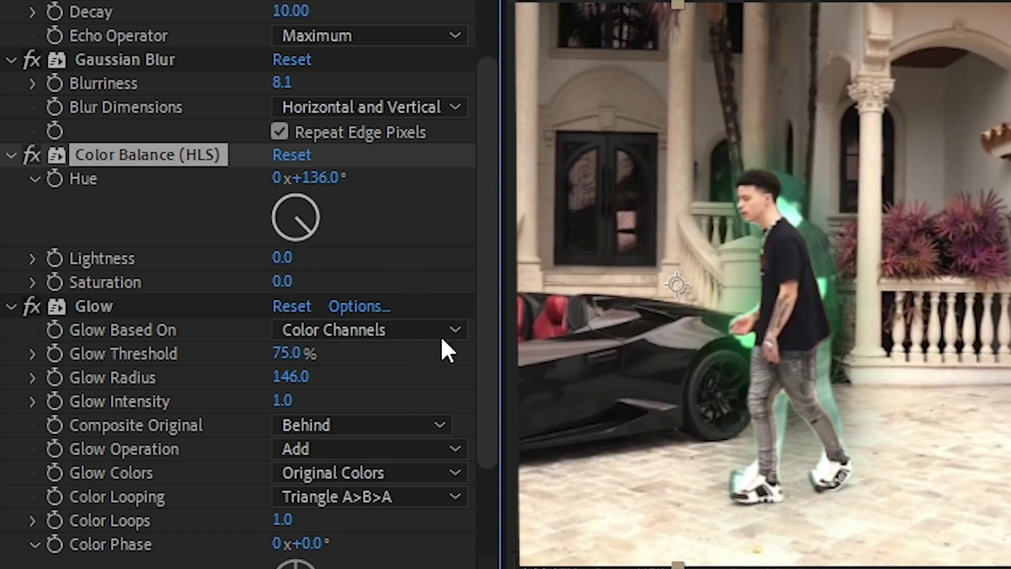
left_click_drag(474, 423, 471, 428)
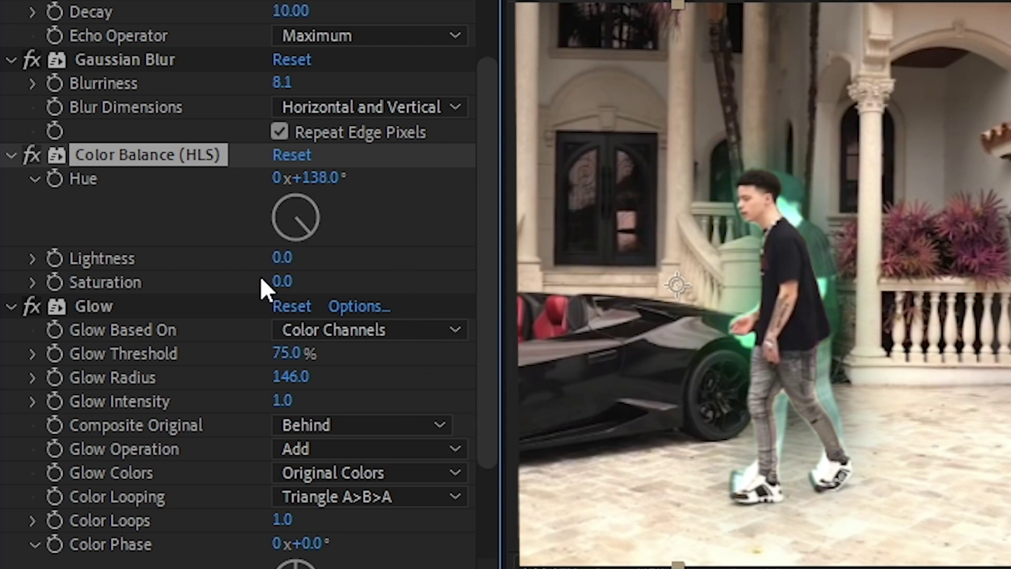
left_click_drag(290, 282, 326, 284)
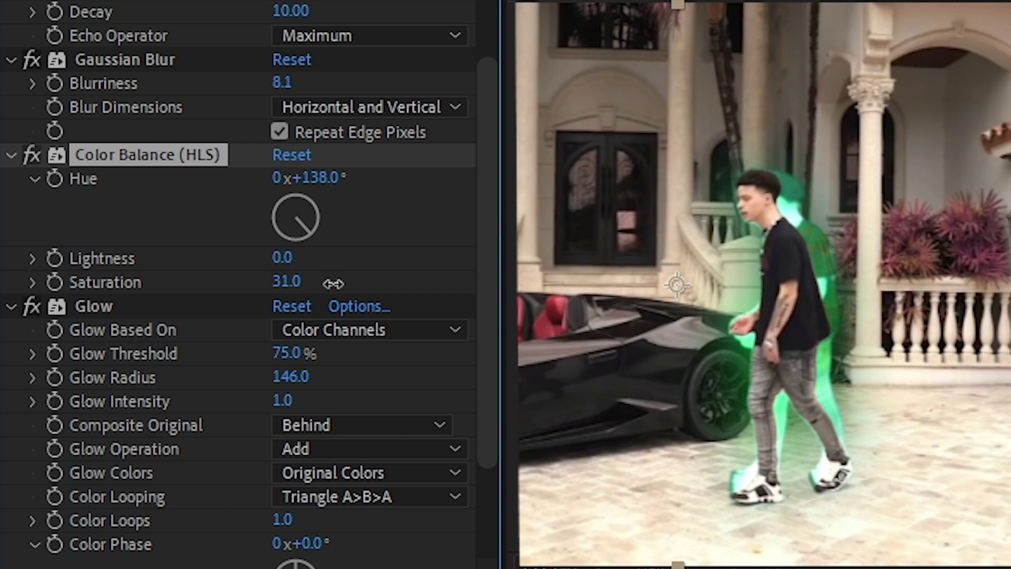
left_click_drag(358, 290, 347, 298)
left_click_drag(326, 307, 340, 307)
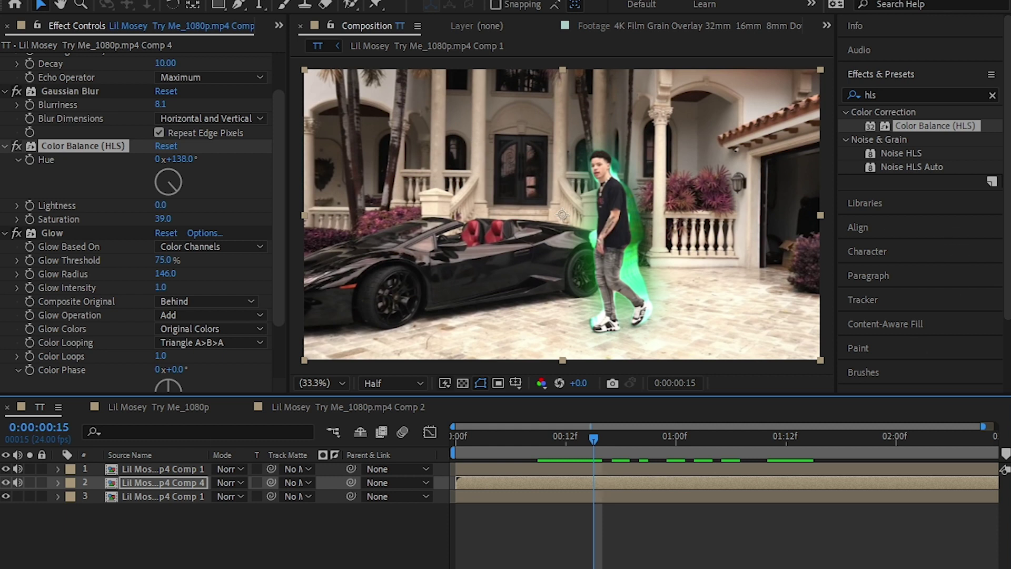
scroll(136, 221, "up", 3)
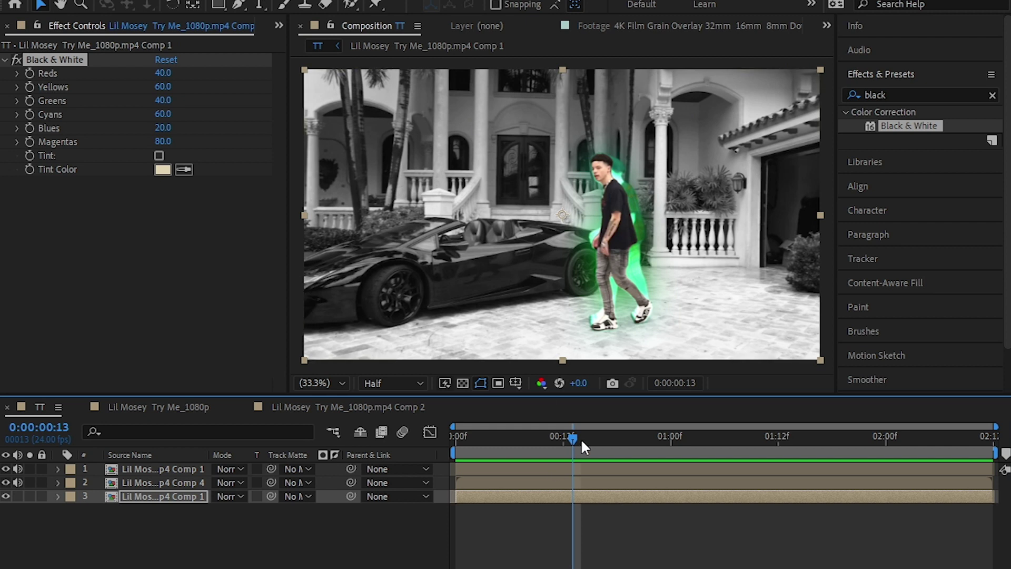
Search 'brig' and apply Brightness & Contrast to the grey background layer
left_click_drag(581, 438, 643, 443)
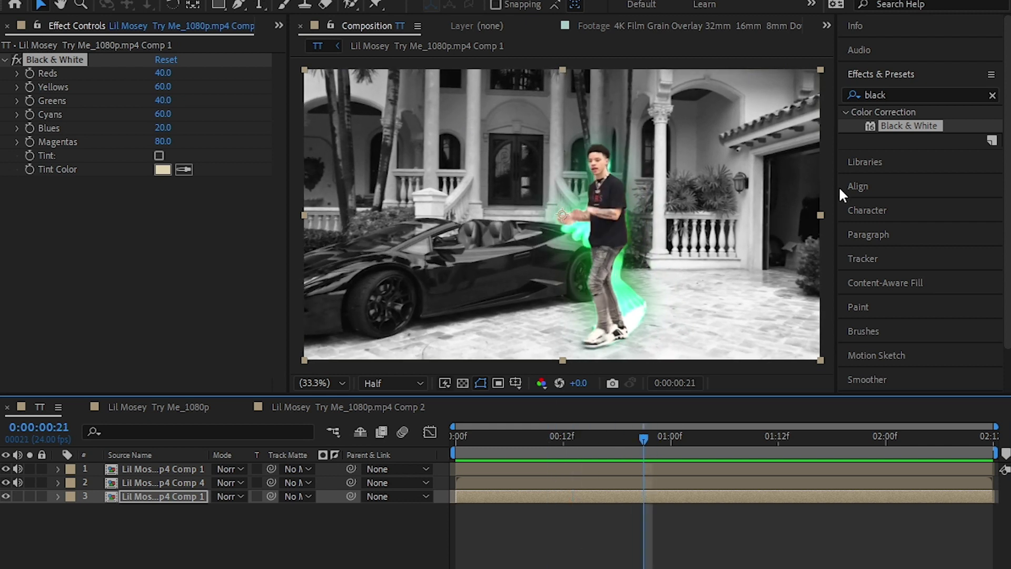
left_click(993, 97)
left_click(984, 94)
key("BackSpace")
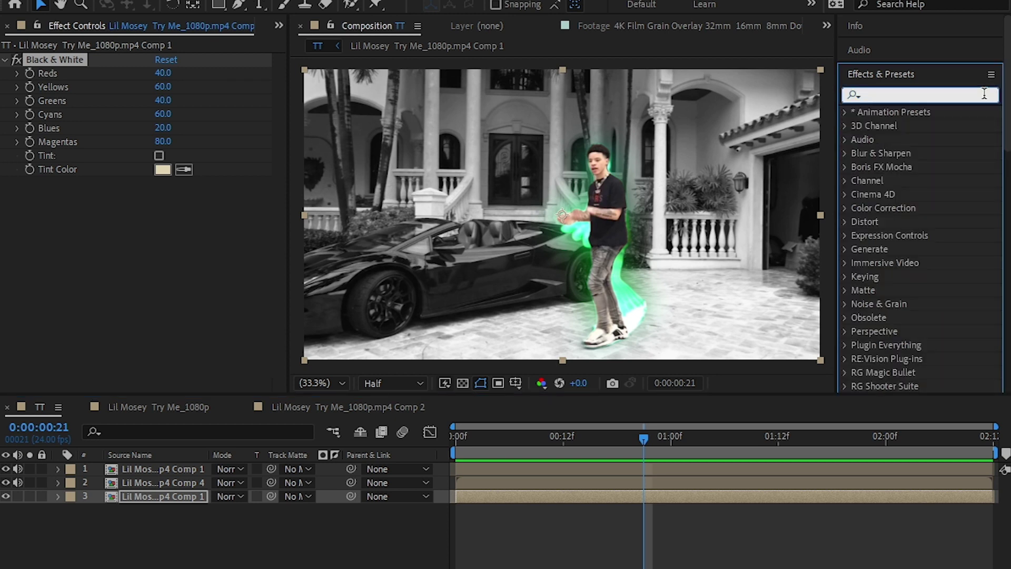
type("brig")
left_click_drag(940, 193, 134, 242)
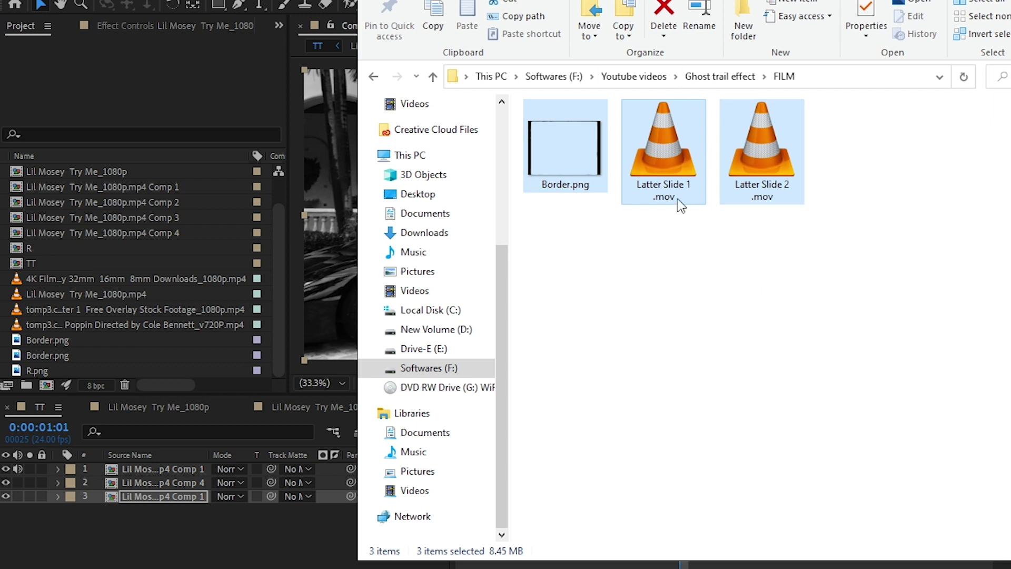
Drag Border.png, Latter Slide 1 .mov and Latter Slide 2 .mov from FILM into the Project panel
left_click_drag(764, 162, 107, 351)
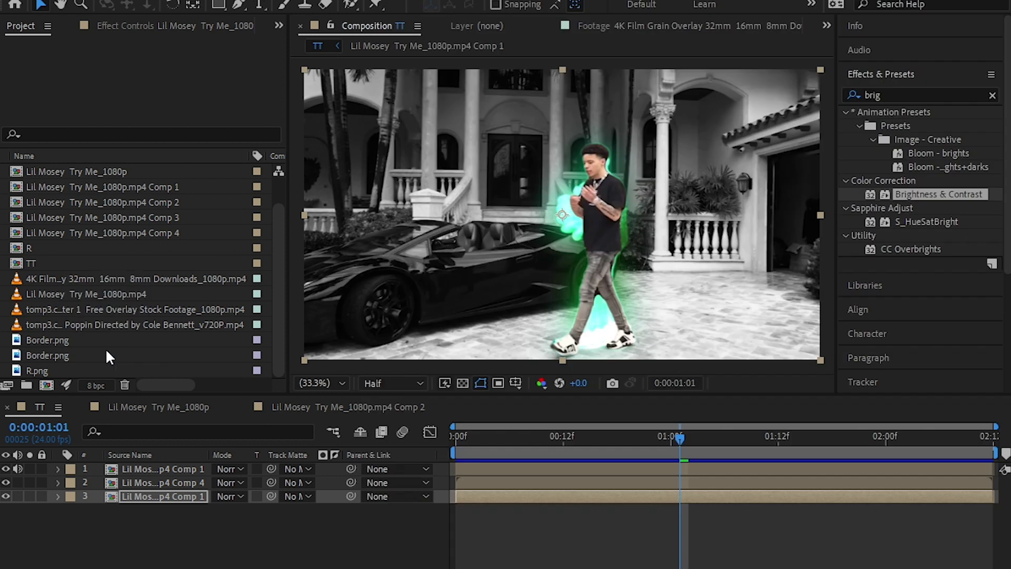
Add Latter Slide 1 .mov to the timeline with Color Dodge blending
left_click_drag(41, 352, 169, 471)
left_click(226, 469)
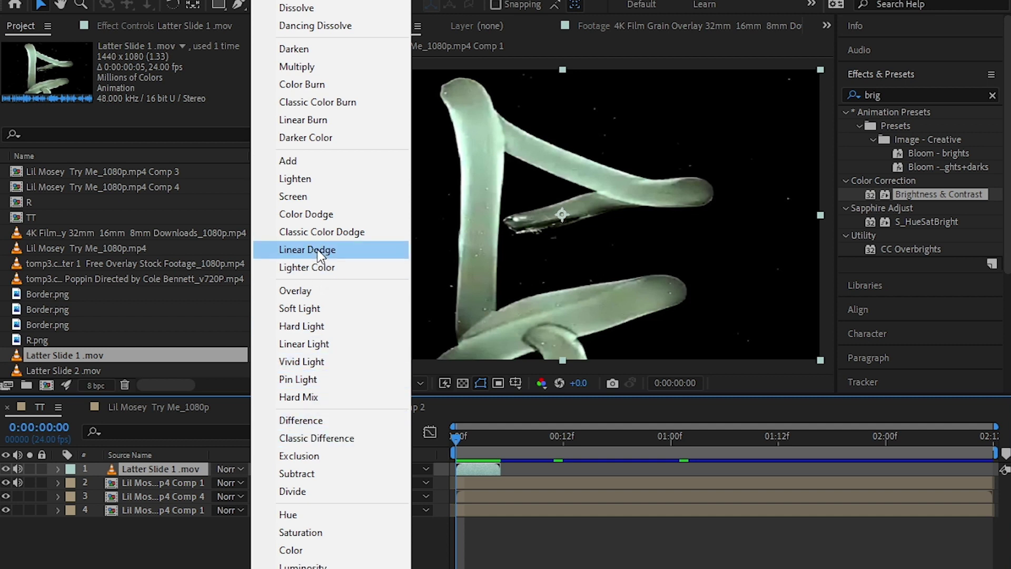
left_click(321, 214)
mouse_move(469, 438)
left_mouse_down()
mouse_move(485, 457)
mouse_move(427, 516)
mouse_move(506, 498)
mouse_move(377, 566)
mouse_move(786, 514)
left_mouse_up()
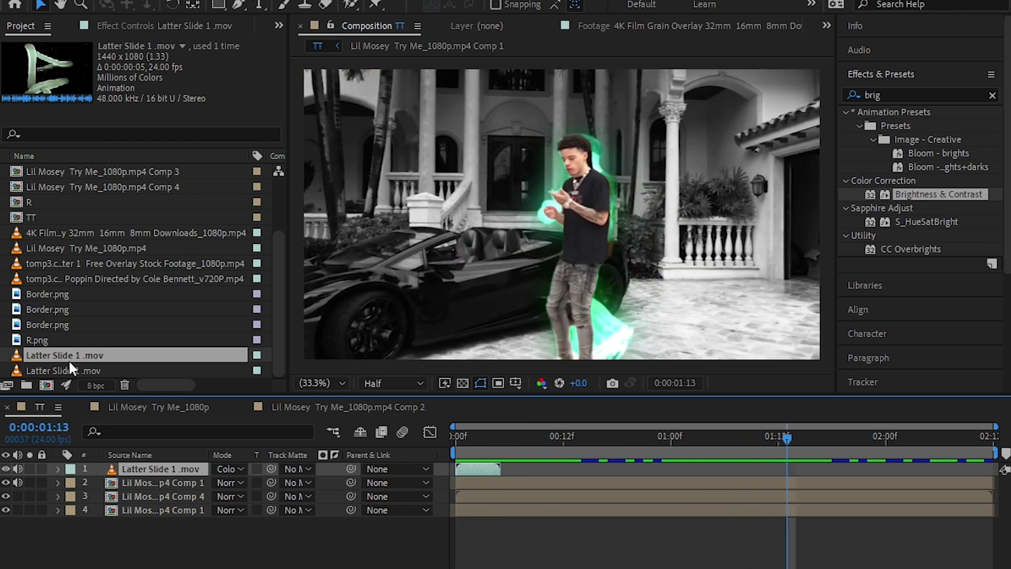
Add Latter Slide 2 .mov at the current time in Color Dodge mode and play the preview
left_click_drag(71, 368, 819, 485)
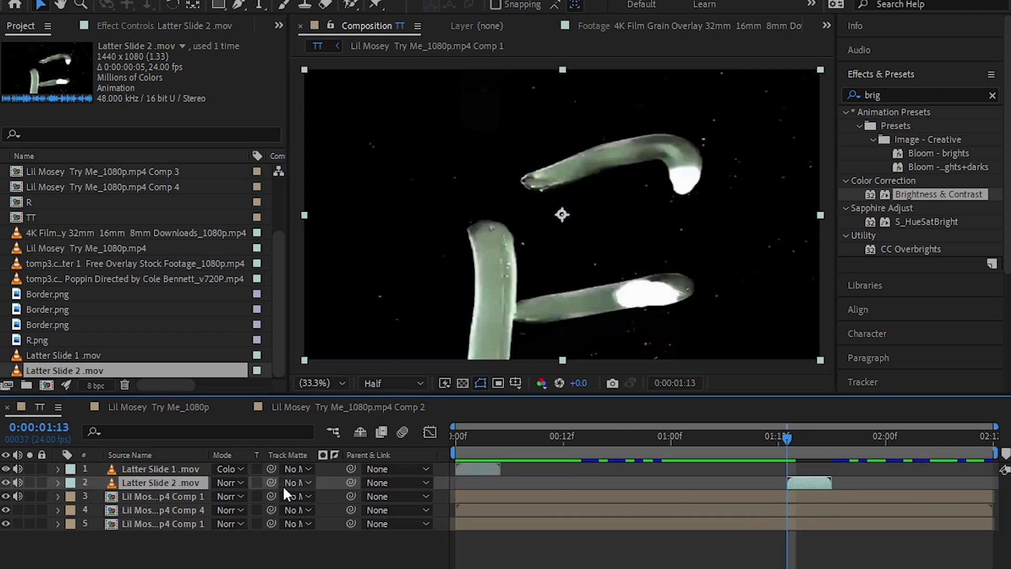
left_click(243, 482)
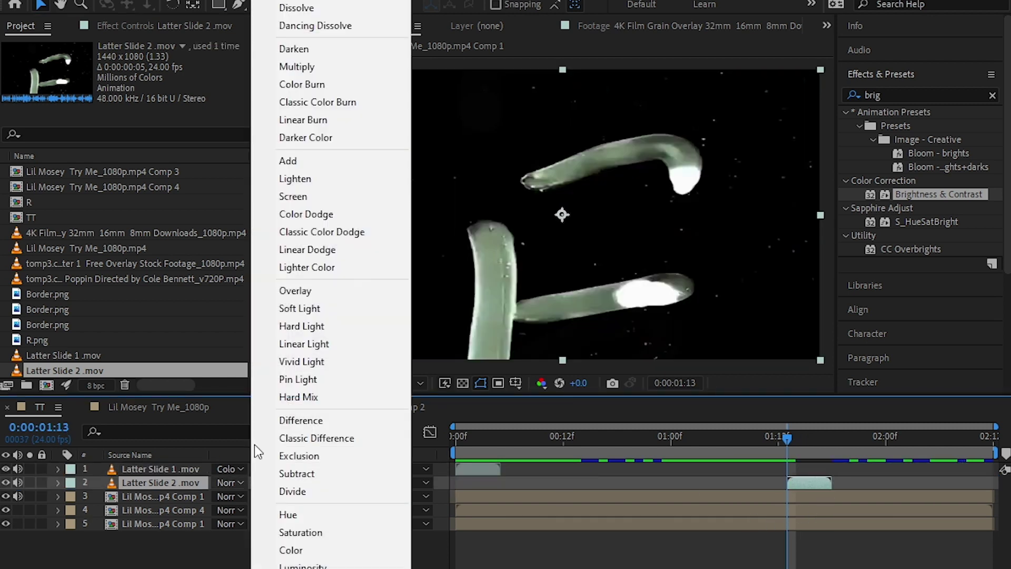
left_click(332, 216)
mouse_move(801, 473)
left_mouse_down()
mouse_move(772, 479)
mouse_move(826, 516)
left_mouse_up()
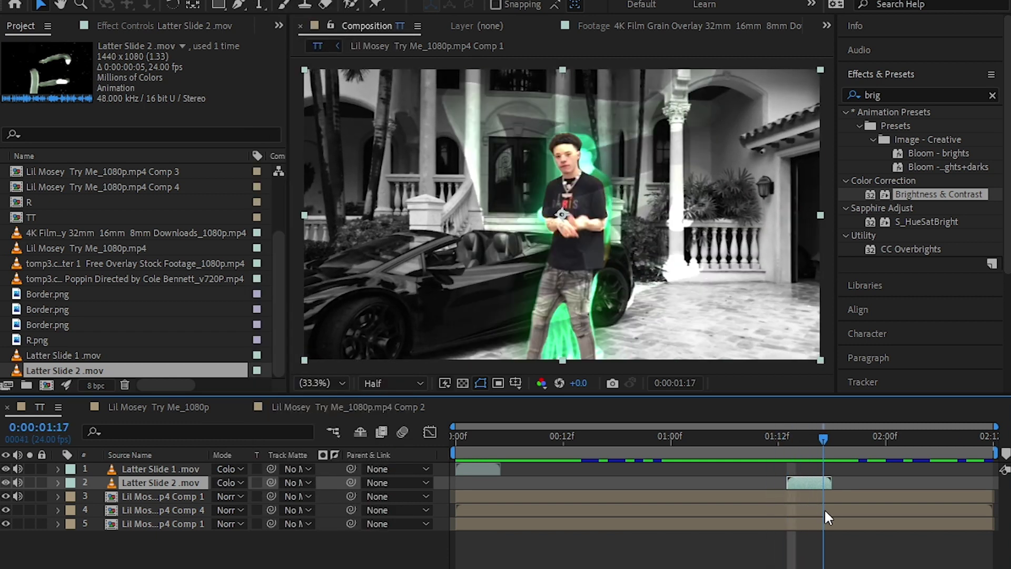
key("space")
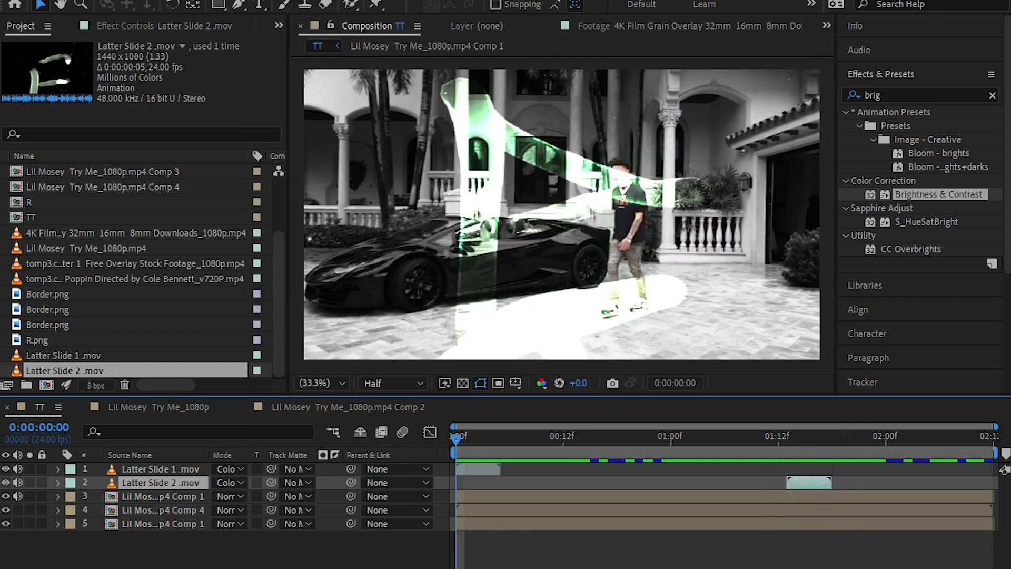
Place Border.png at the top of the TT layer stack and check it over the opening frames
left_click_drag(21, 329, 133, 471)
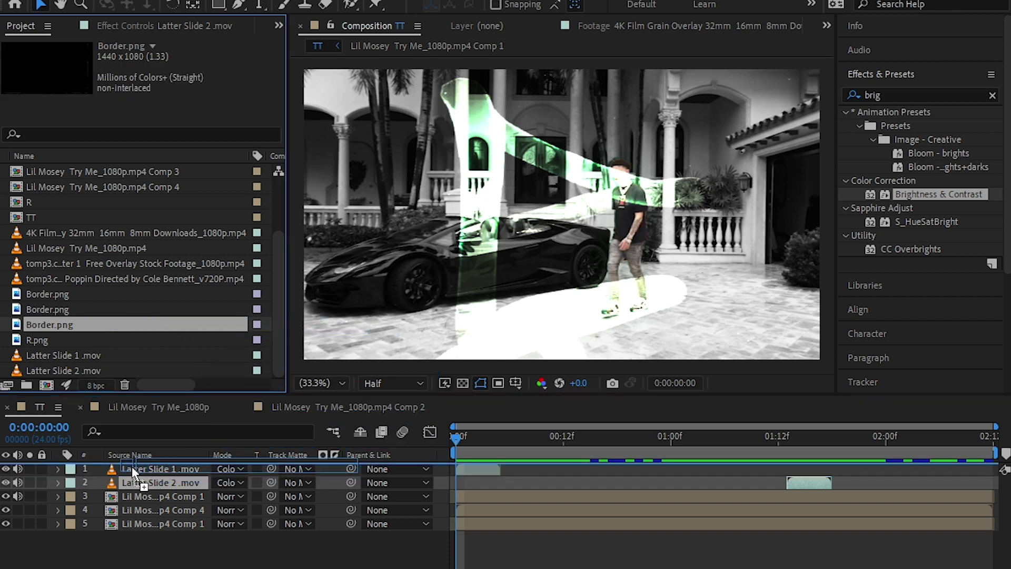
left_click_drag(131, 466, 131, 466)
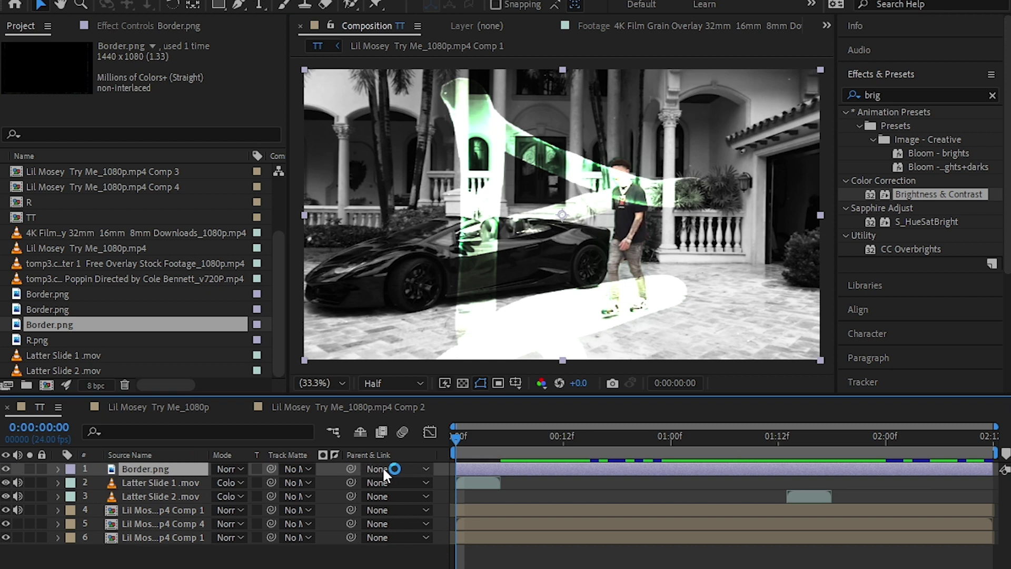